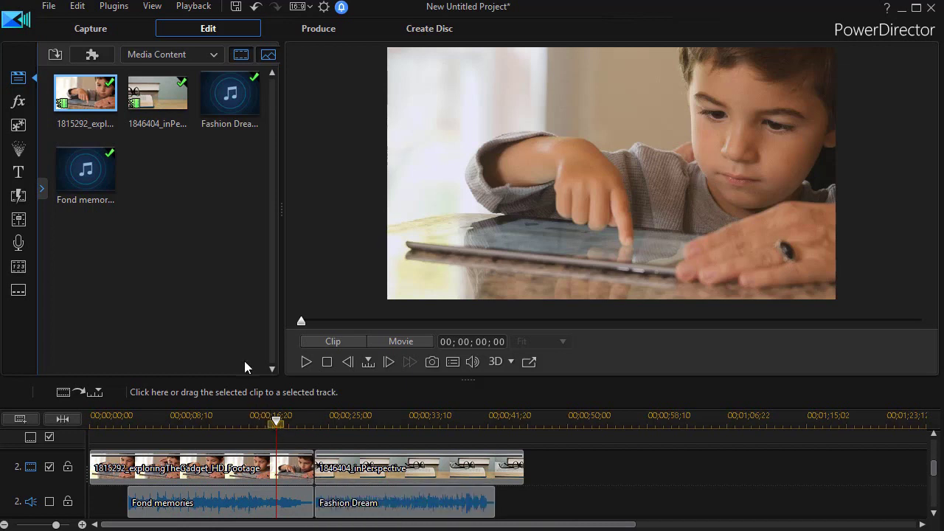
Switch to the Transition Room to show the library of transitions.
{"action": "left_click", "coordinate": [19, 198]}
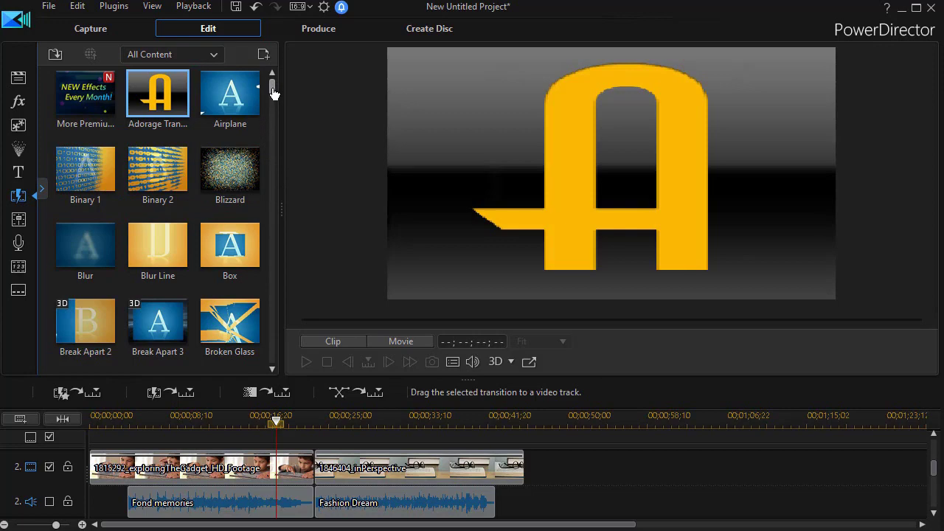
Widen the library, search transitions for 'fade' so only Fade is listed, then narrow it back.
{"action": "mouse_move", "coordinate": [274, 92]}
{"action": "left_mouse_down"}
{"action": "mouse_move", "coordinate": [273, 124]}
{"action": "mouse_move", "coordinate": [276, 73]}
{"action": "left_mouse_up"}
{"action": "left_click_drag", "start_coordinate": [280, 210], "coordinate": [446, 214]}
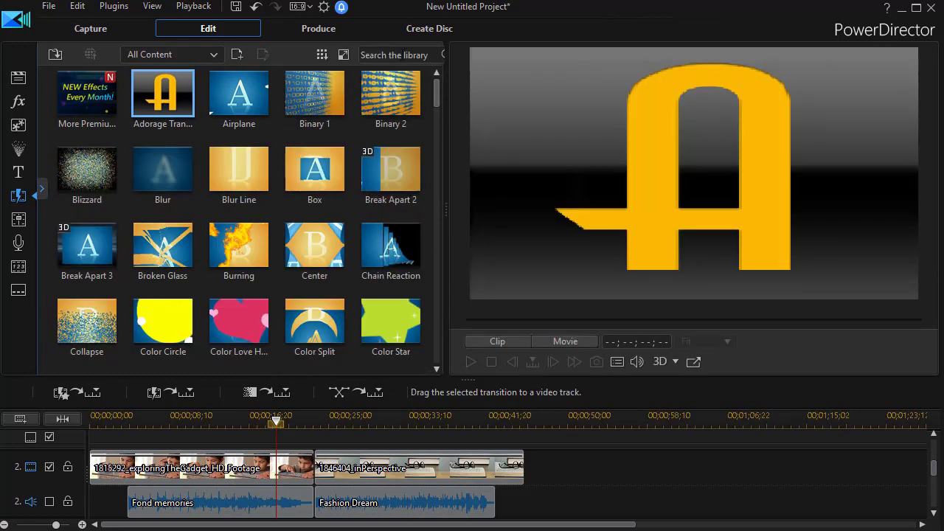
{"action": "left_click", "coordinate": [402, 55]}
{"action": "key", "text": "Return"}
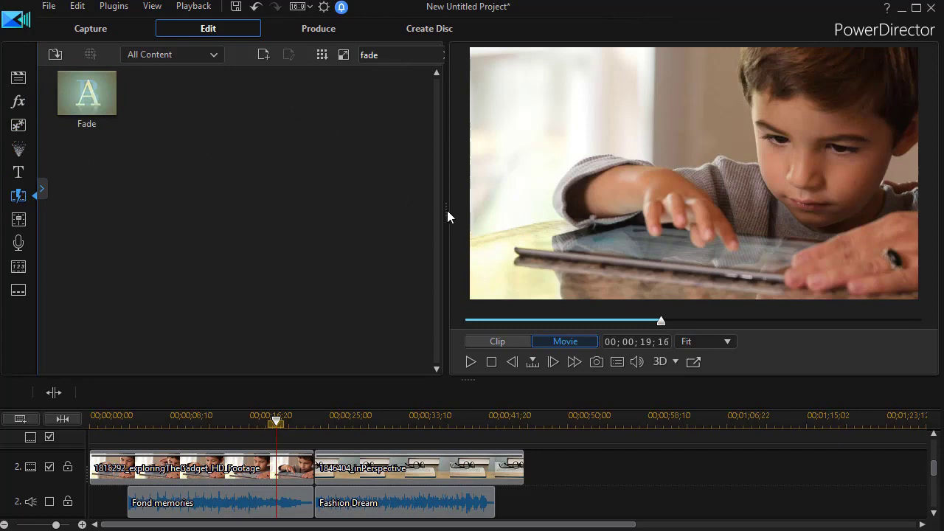
{"action": "left_click_drag", "start_coordinate": [447, 210], "coordinate": [135, 200]}
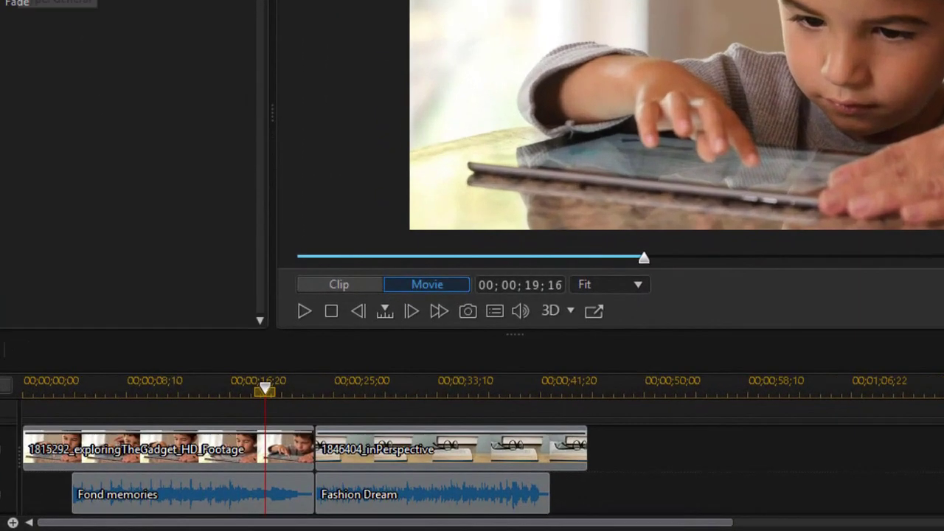
Drop the Fade transition onto the junction between the two video clips.
{"action": "left_click_drag", "start_coordinate": [29, 1], "coordinate": [304, 449]}
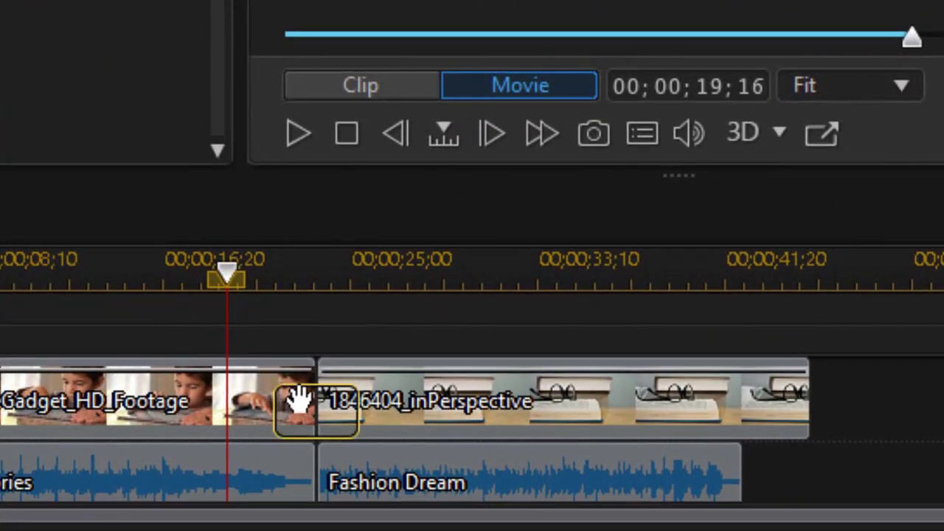
{"action": "left_click_drag", "start_coordinate": [298, 400], "coordinate": [298, 400]}
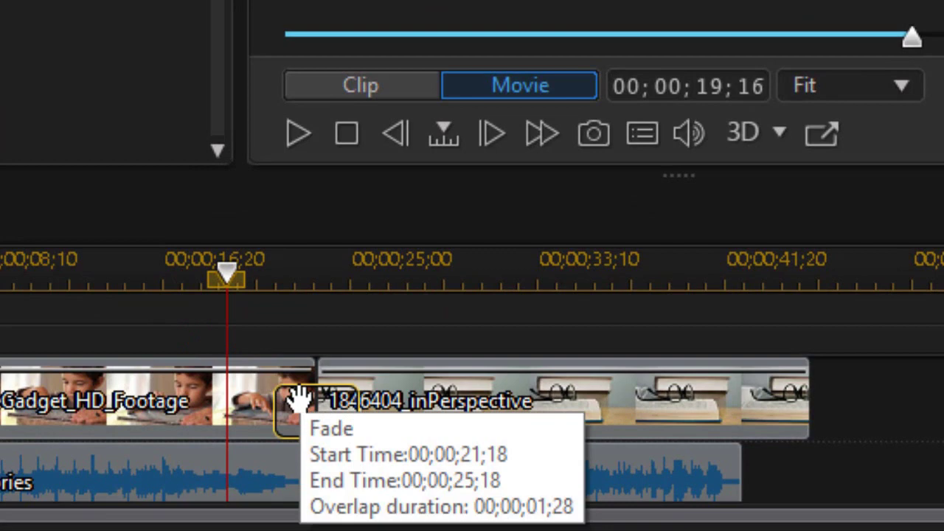
{"action": "left_click", "coordinate": [306, 394]}
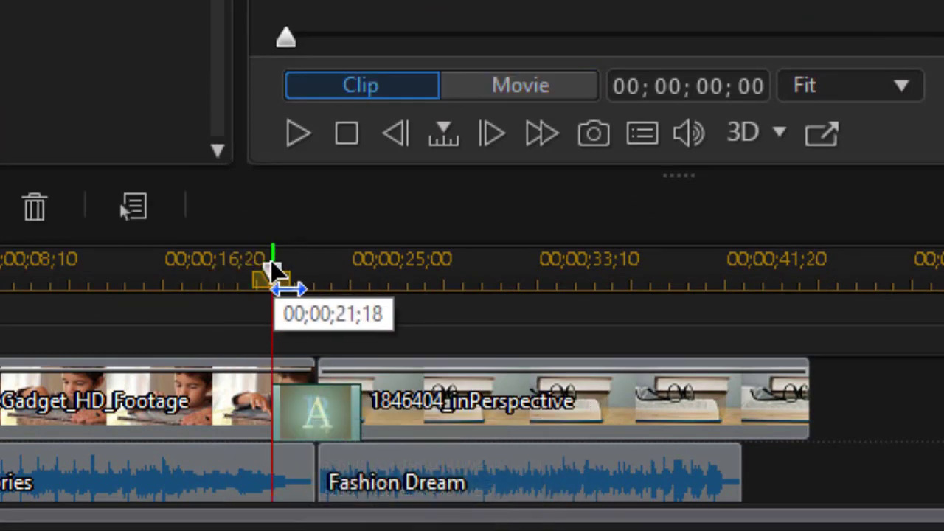
Preview the dissolve from just before the transition, then pause.
{"action": "left_click_drag", "start_coordinate": [273, 269], "coordinate": [215, 271]}
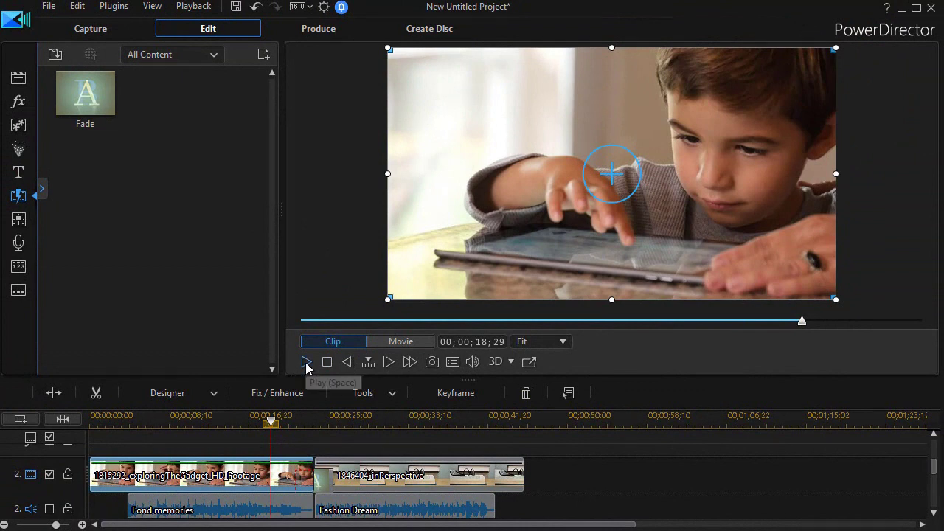
{"action": "left_click", "coordinate": [305, 363]}
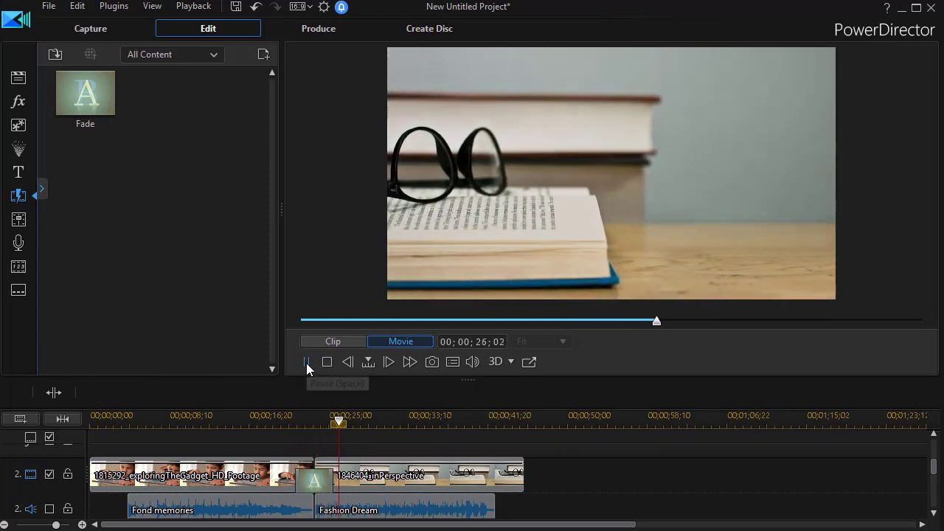
{"action": "left_click", "coordinate": [307, 362]}
Delete the shared Fade and place a new Fade at the end of the first clip.
{"action": "left_click", "coordinate": [319, 483]}
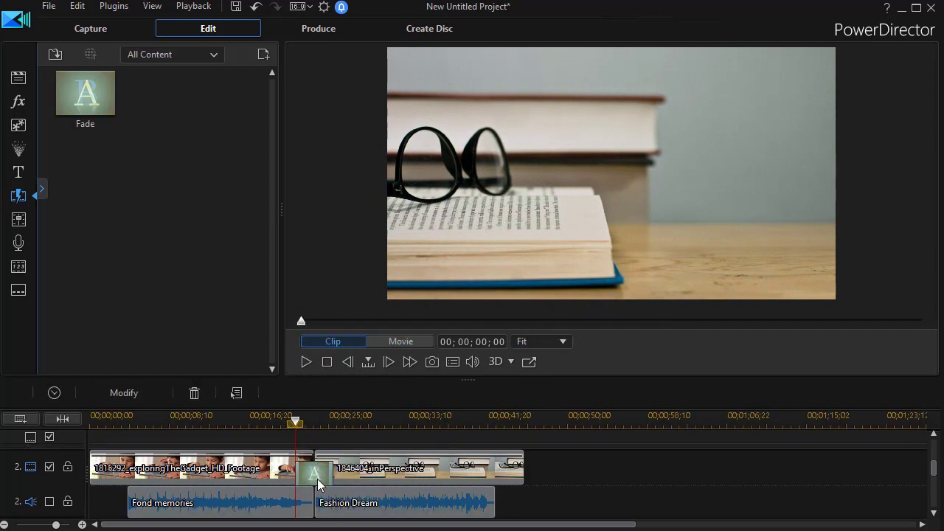
{"action": "key", "text": "Delete"}
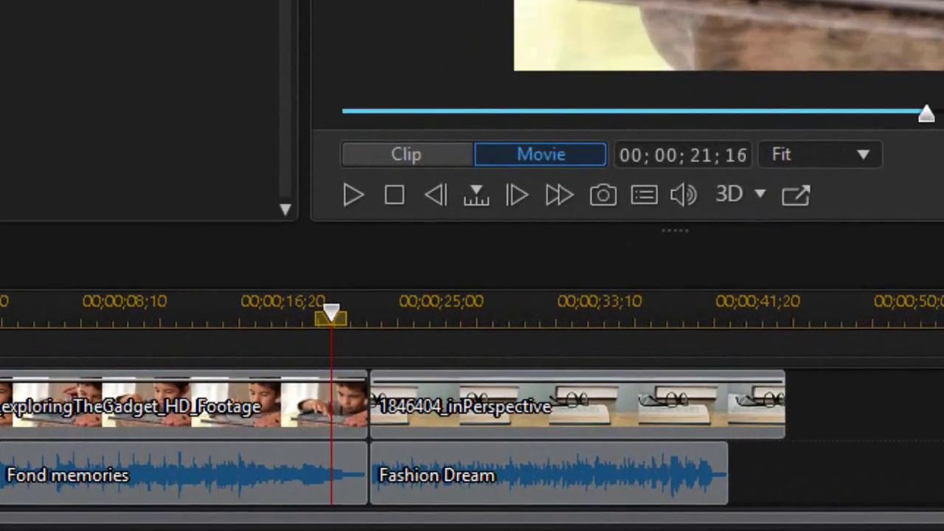
{"action": "left_click_drag", "start_coordinate": [83, 95], "coordinate": [214, 427]}
{"action": "left_click_drag", "start_coordinate": [164, 306], "coordinate": [266, 525]}
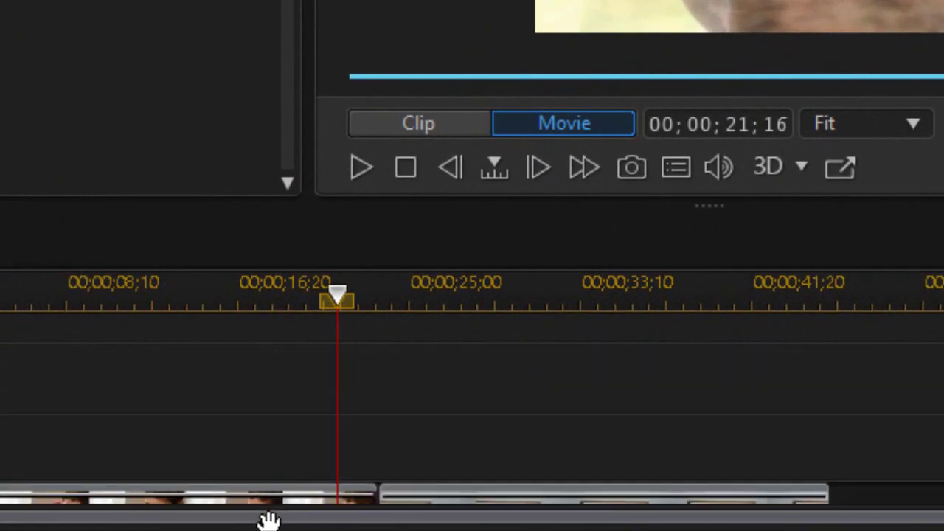
{"action": "scroll", "coordinate": [264, 425], "scroll_direction": "down", "scroll_amount": 2}
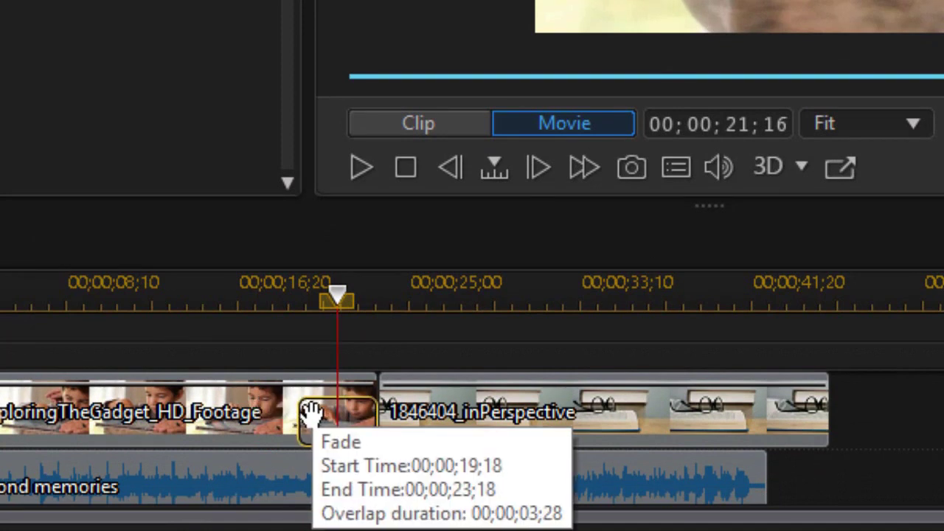
Preview the new fade from a point just before it starts.
{"action": "left_click", "coordinate": [312, 414]}
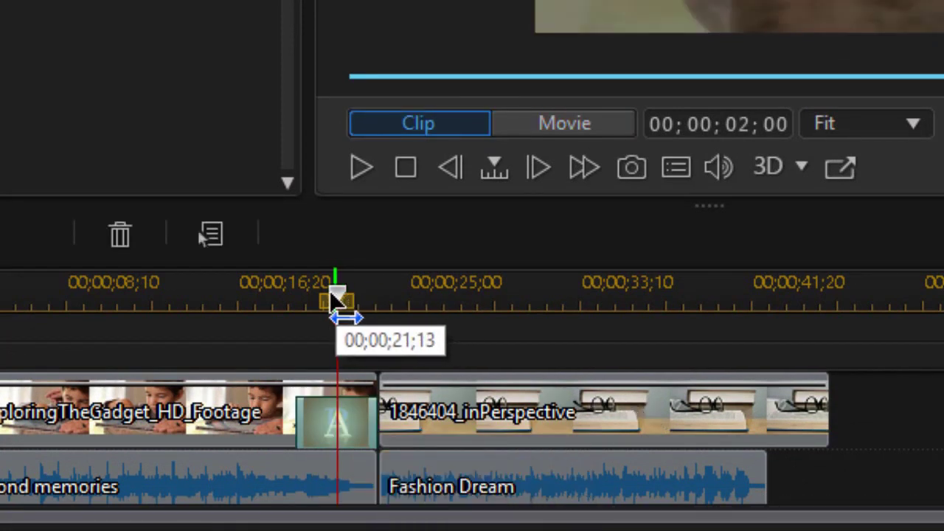
{"action": "left_click_drag", "start_coordinate": [341, 302], "coordinate": [251, 348]}
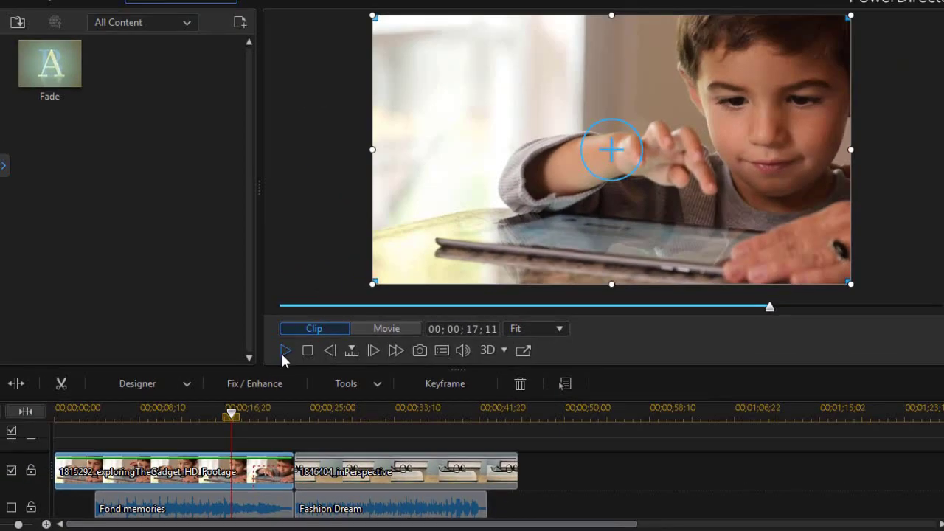
{"action": "left_click", "coordinate": [284, 353]}
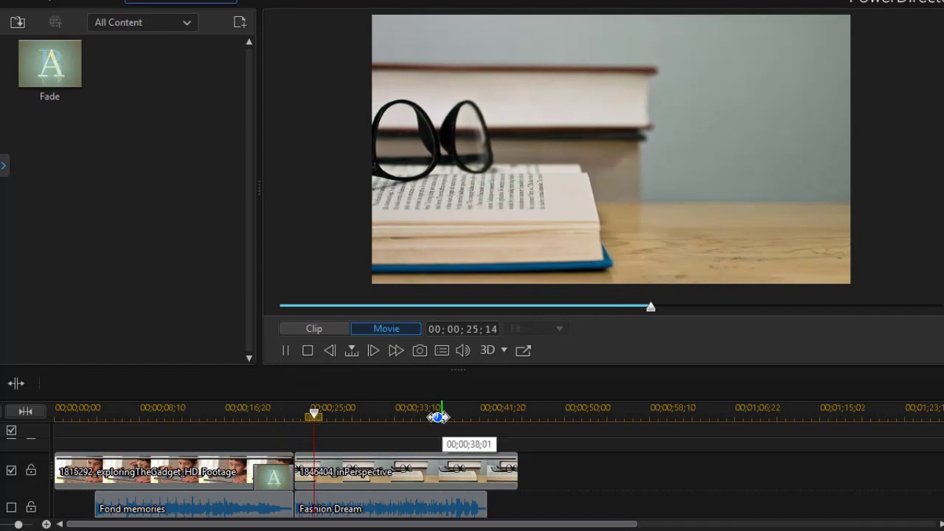
Stop playback, drop a Fade at the inPerspective clip's start, and play both fades.
{"action": "left_click", "coordinate": [308, 351]}
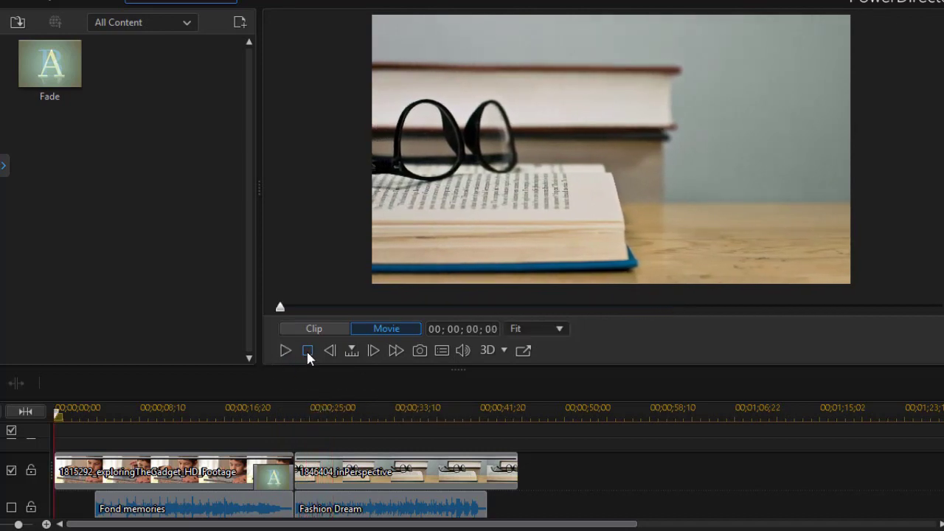
{"action": "left_click_drag", "start_coordinate": [46, 63], "coordinate": [314, 486]}
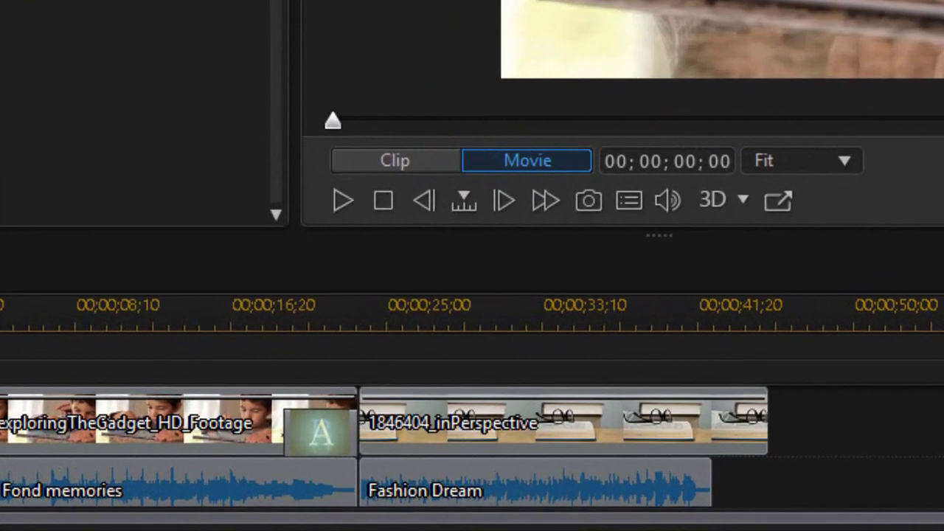
{"action": "left_click_drag", "start_coordinate": [442, 441], "coordinate": [428, 443]}
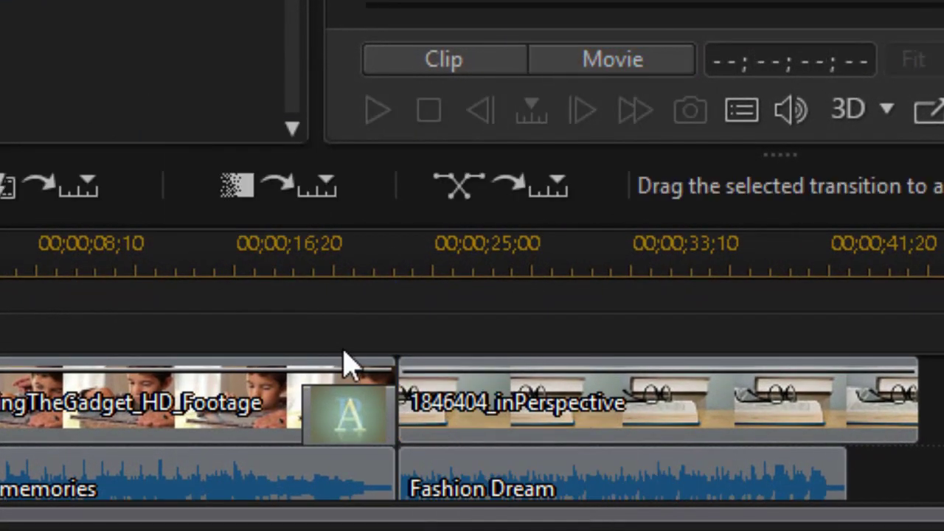
{"action": "left_click", "coordinate": [443, 422]}
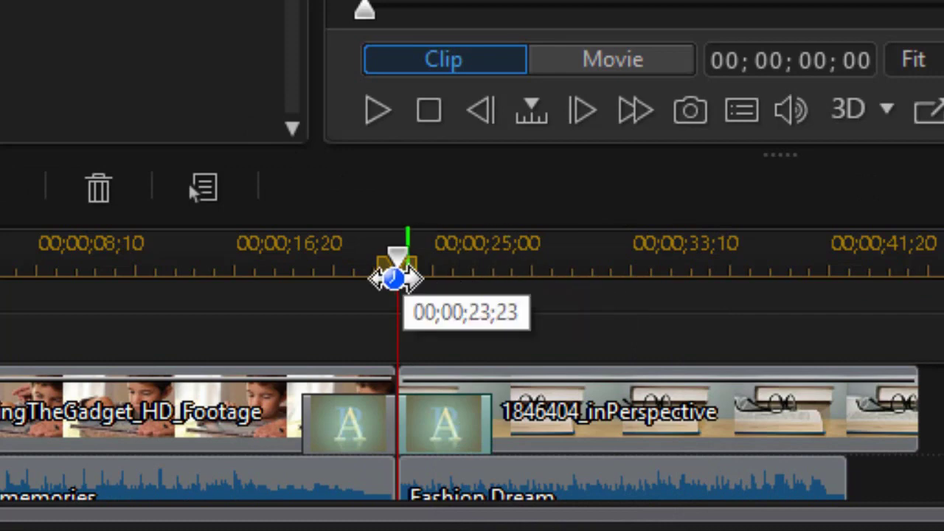
{"action": "left_click_drag", "start_coordinate": [413, 287], "coordinate": [281, 299]}
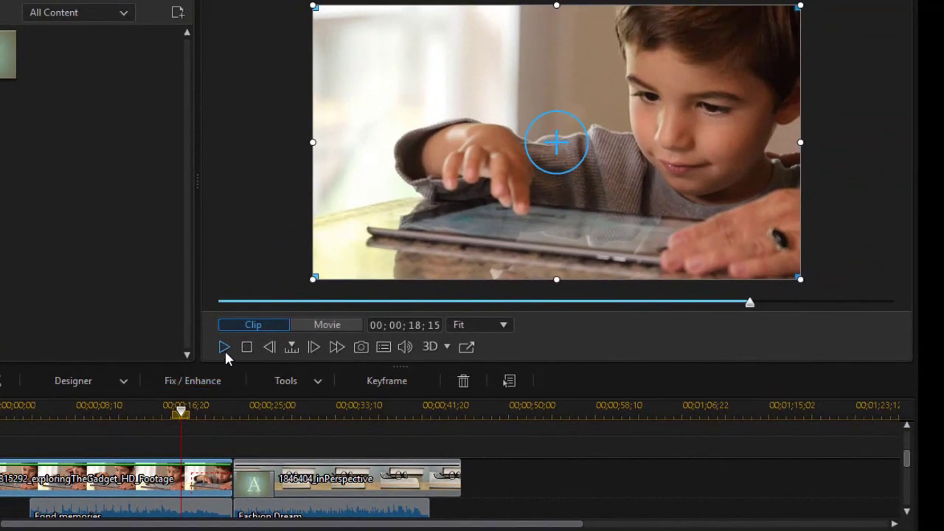
{"action": "left_click", "coordinate": [225, 348]}
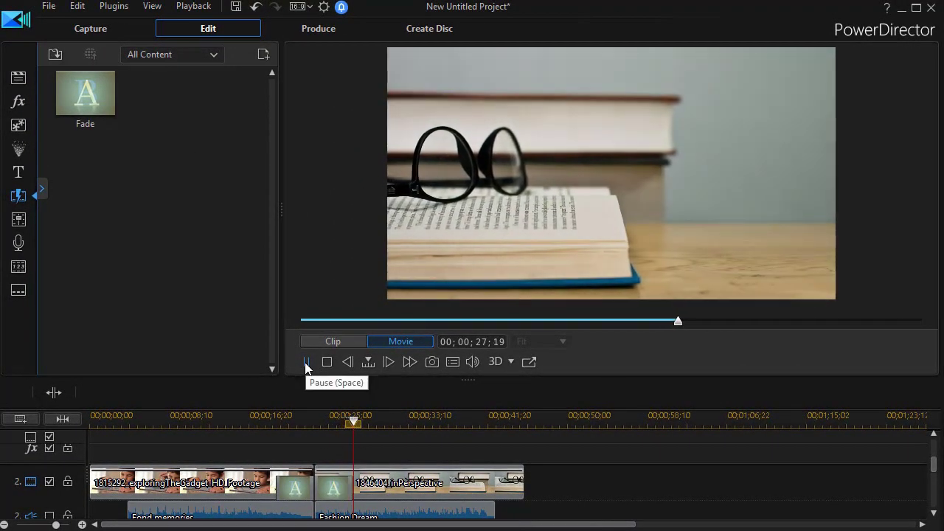
Set the duration of each of the two Fade transitions to 00;00;02;00.
{"action": "left_click", "coordinate": [306, 362]}
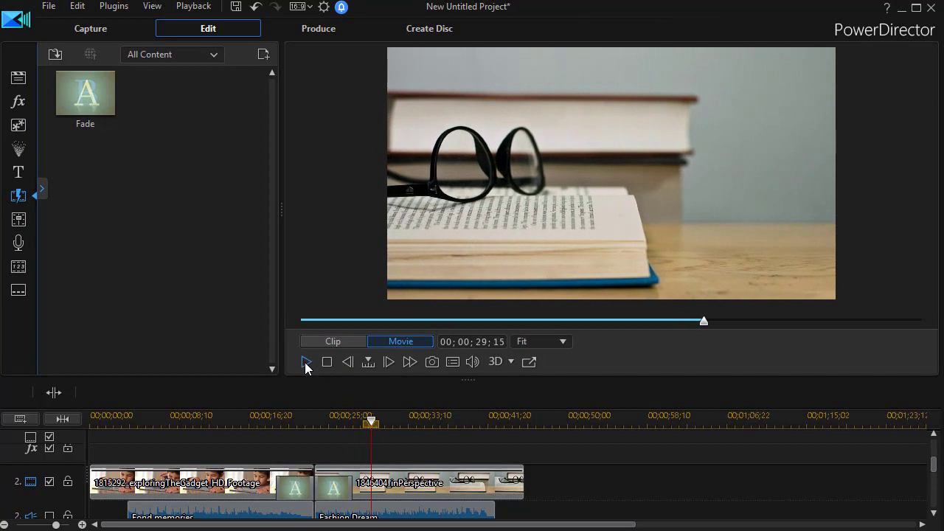
{"action": "left_click", "coordinate": [304, 498]}
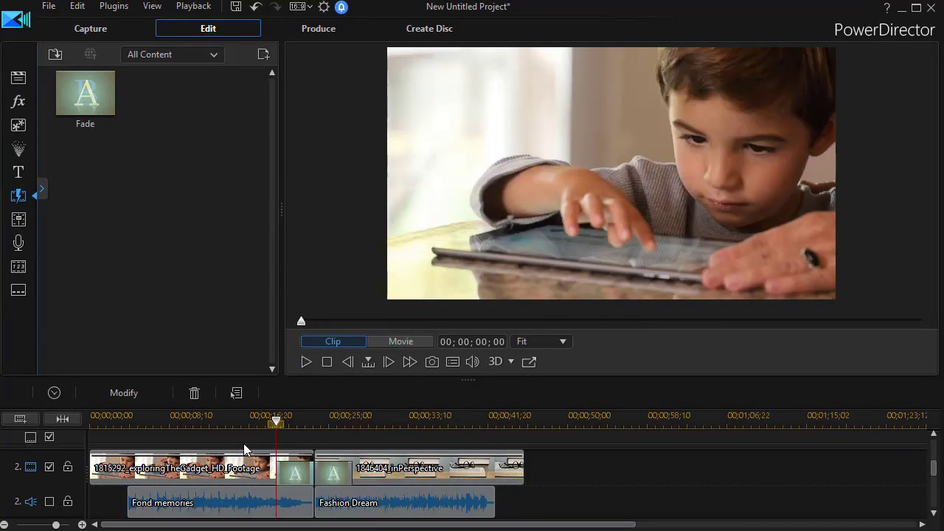
{"action": "left_click", "coordinate": [55, 393]}
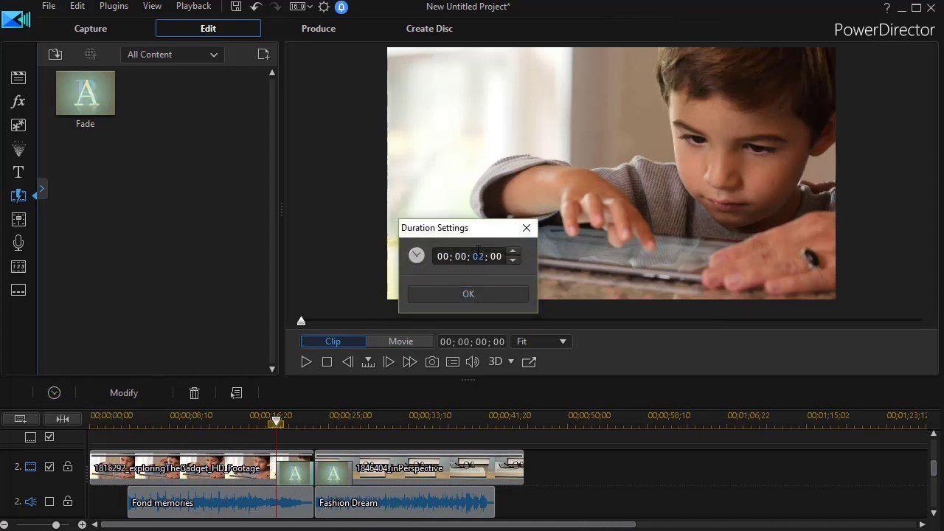
{"action": "left_click", "coordinate": [501, 293]}
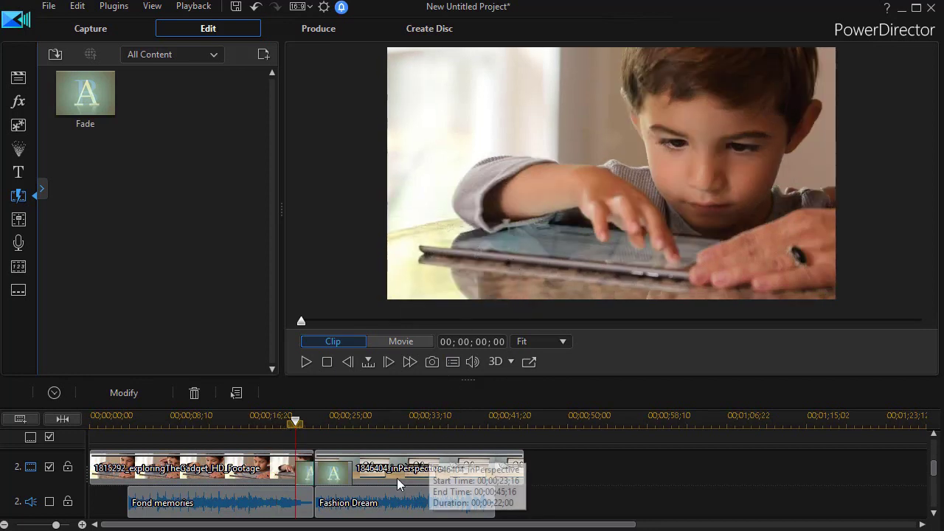
{"action": "left_click", "coordinate": [332, 476]}
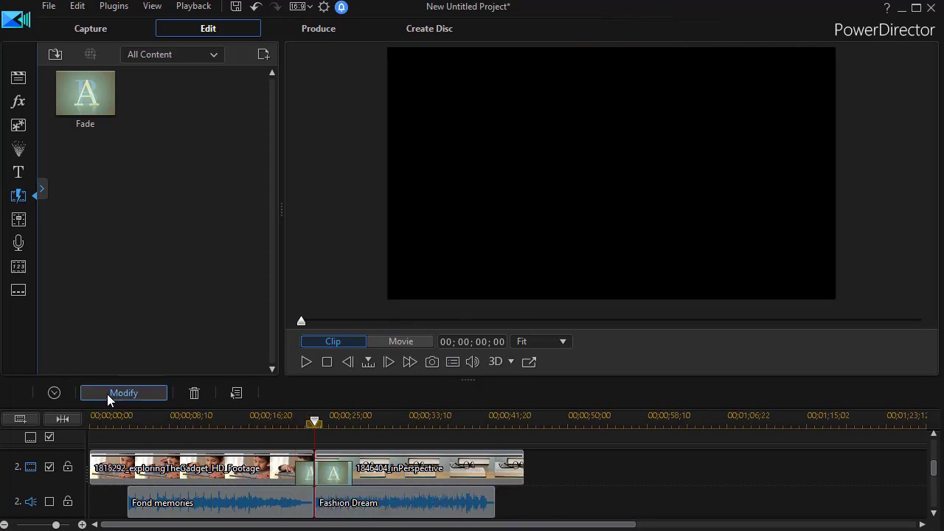
{"action": "left_click", "coordinate": [55, 394]}
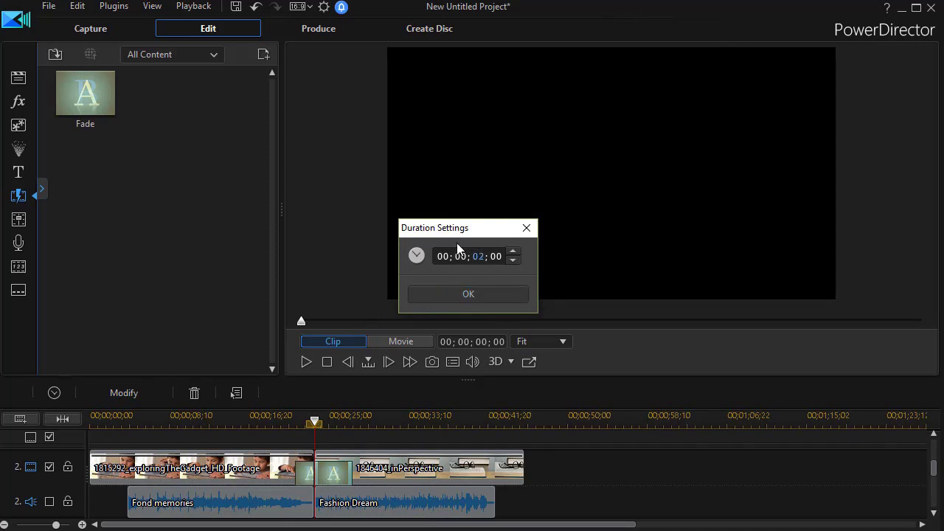
{"action": "key", "text": "Return"}
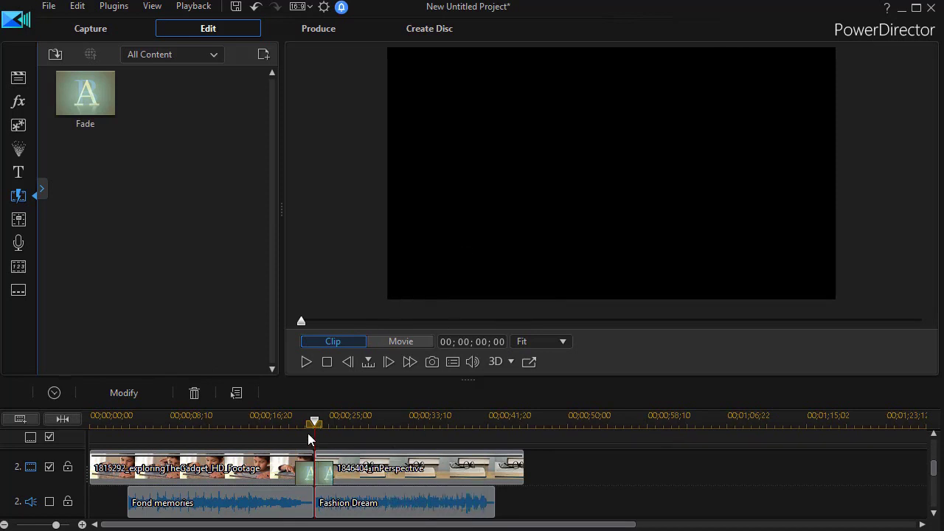
{"action": "left_click_drag", "start_coordinate": [314, 424], "coordinate": [284, 436]}
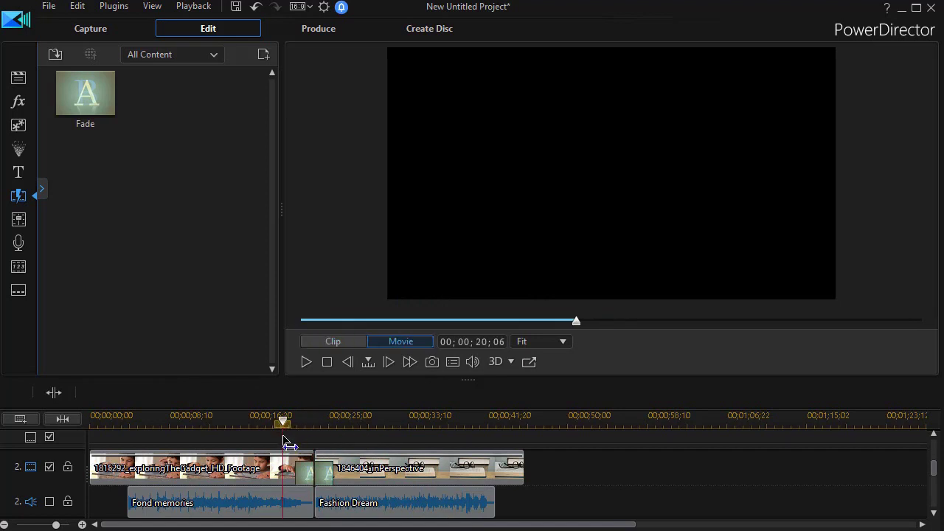
{"action": "left_click", "coordinate": [304, 361]}
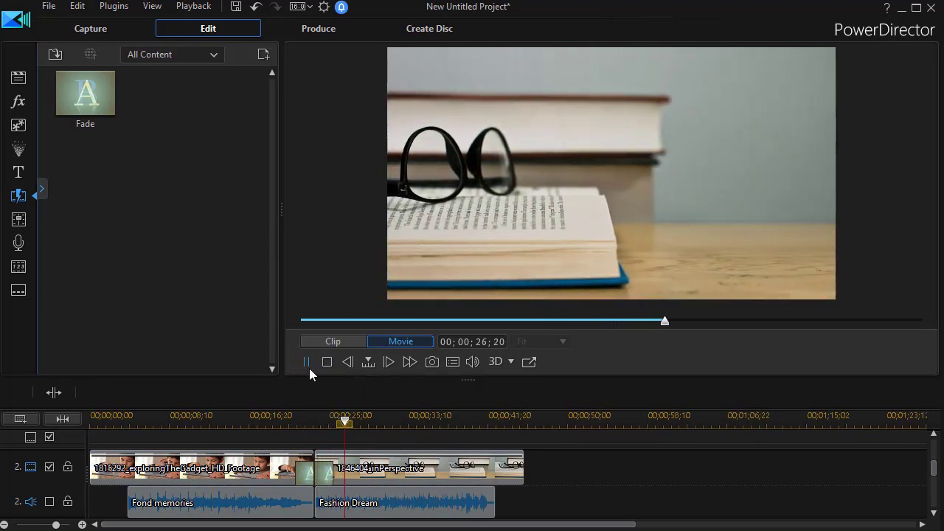
{"action": "left_click", "coordinate": [305, 365]}
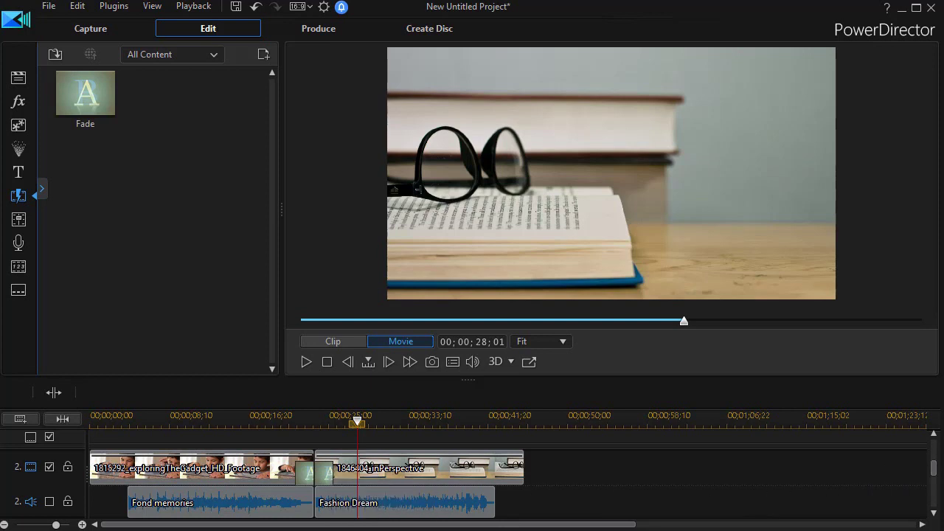
{"action": "left_click_drag", "start_coordinate": [935, 471], "coordinate": [928, 463]}
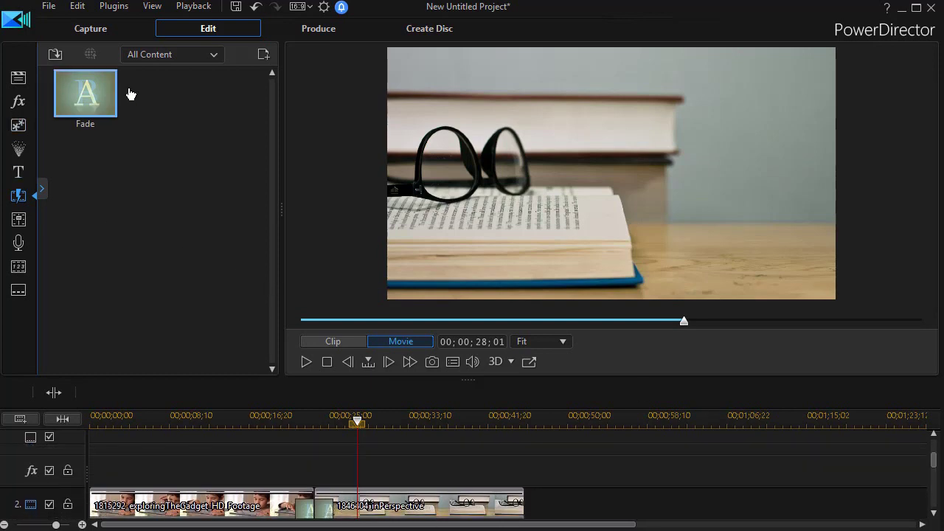
Show the Color Boards in the Media Room library.
{"action": "left_click", "coordinate": [19, 77]}
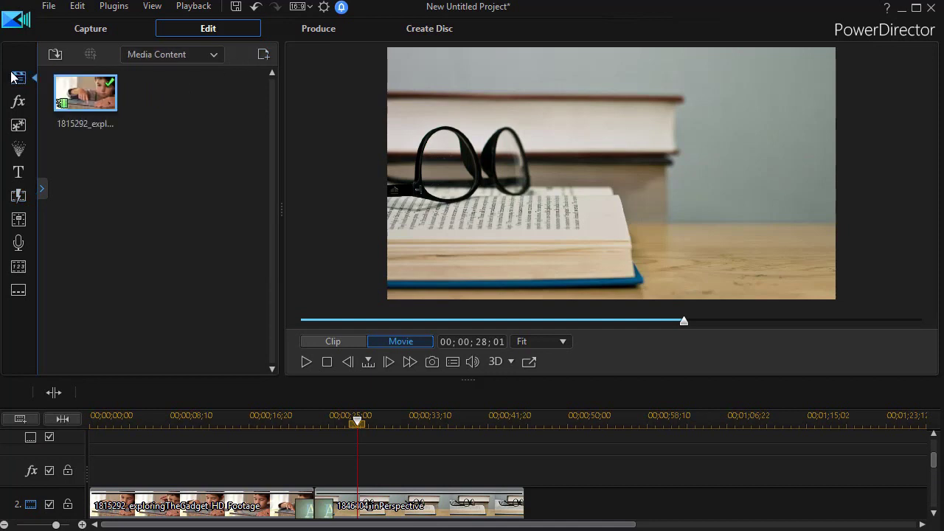
{"action": "left_click", "coordinate": [85, 82]}
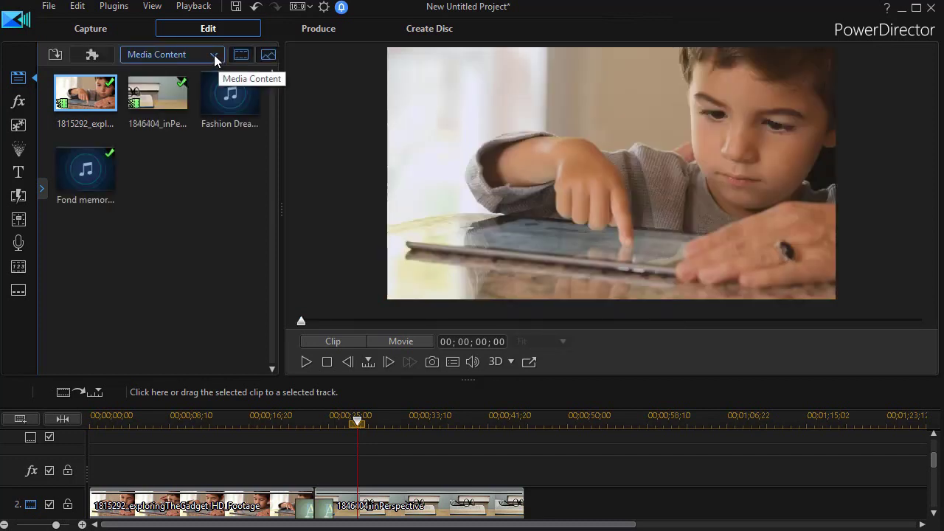
{"action": "left_click", "coordinate": [213, 56]}
{"action": "left_click", "coordinate": [196, 86]}
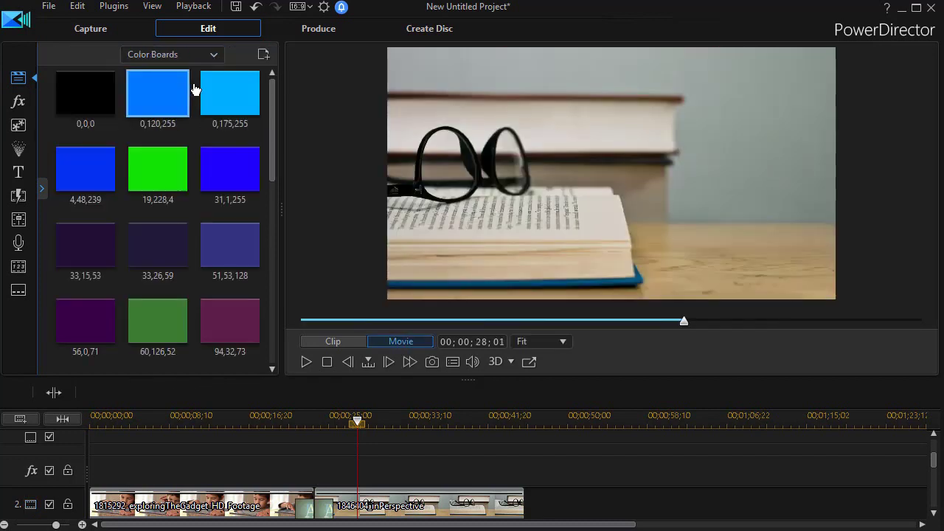
Place the white 255,255,255 color board on track 1, shifted left over the cut.
{"action": "left_click_drag", "start_coordinate": [276, 135], "coordinate": [272, 391]}
{"action": "left_click_drag", "start_coordinate": [91, 336], "coordinate": [311, 463]}
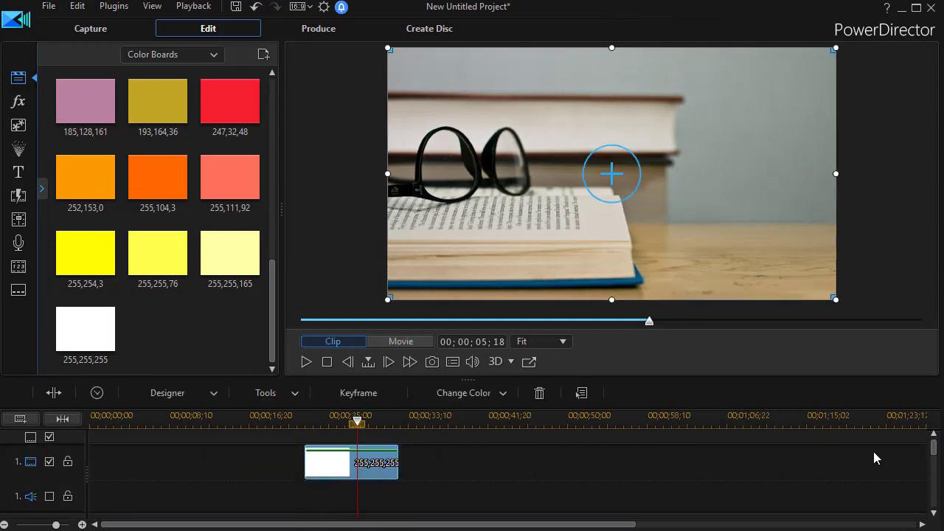
{"action": "scroll", "coordinate": [935, 457], "scroll_direction": "down", "scroll_amount": 1}
{"action": "left_click_drag", "start_coordinate": [347, 457], "coordinate": [329, 458]}
{"action": "scroll", "coordinate": [934, 451], "scroll_direction": "down", "scroll_amount": 2}
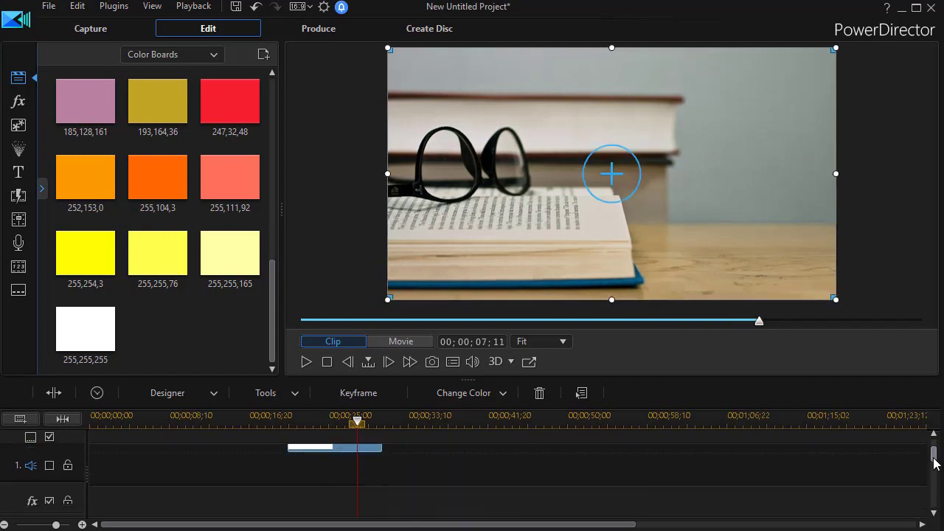
{"action": "scroll", "coordinate": [934, 451], "scroll_direction": "up", "scroll_amount": 3}
{"action": "scroll", "coordinate": [229, 457], "scroll_direction": "down", "scroll_amount": 2}
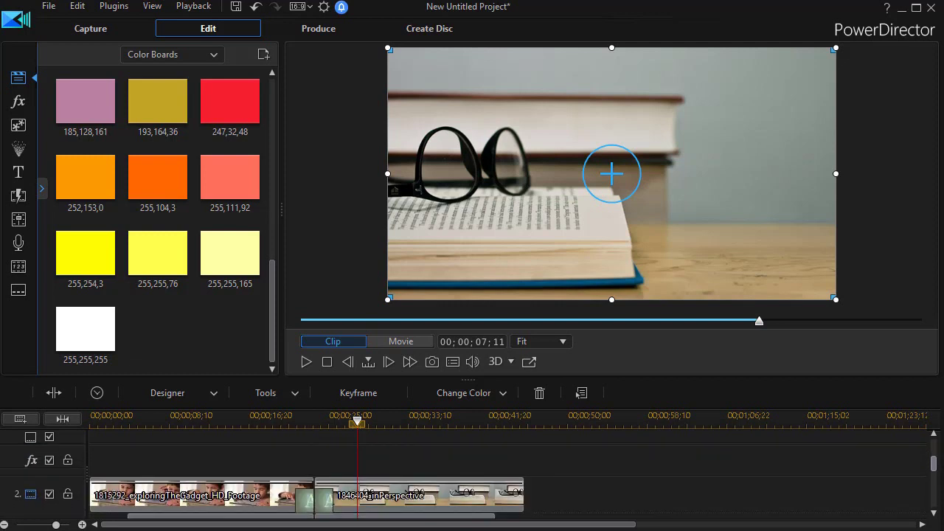
{"action": "left_click", "coordinate": [274, 422]}
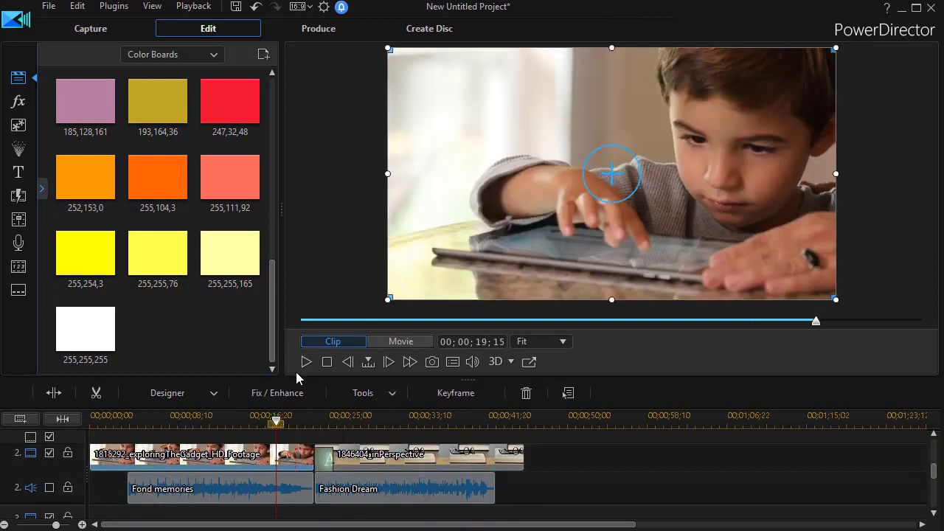
{"action": "left_click", "coordinate": [305, 362]}
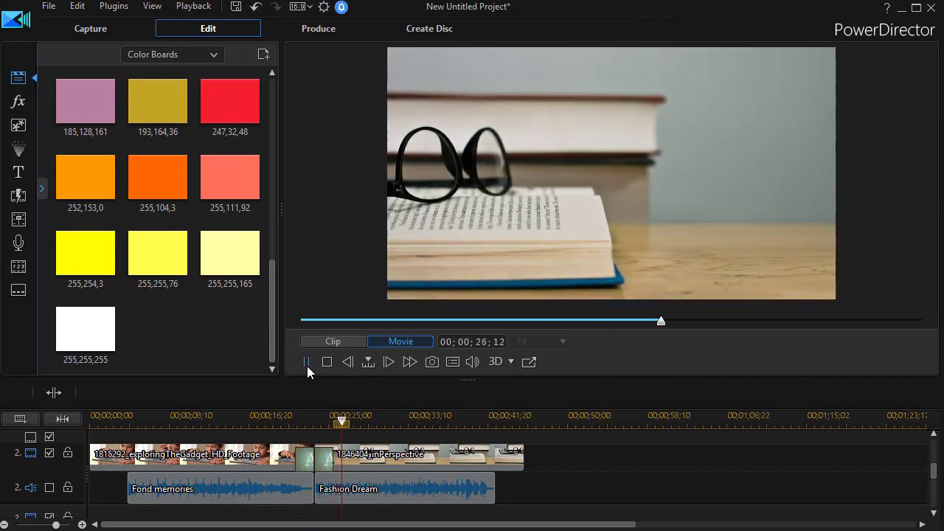
{"action": "left_click", "coordinate": [306, 362]}
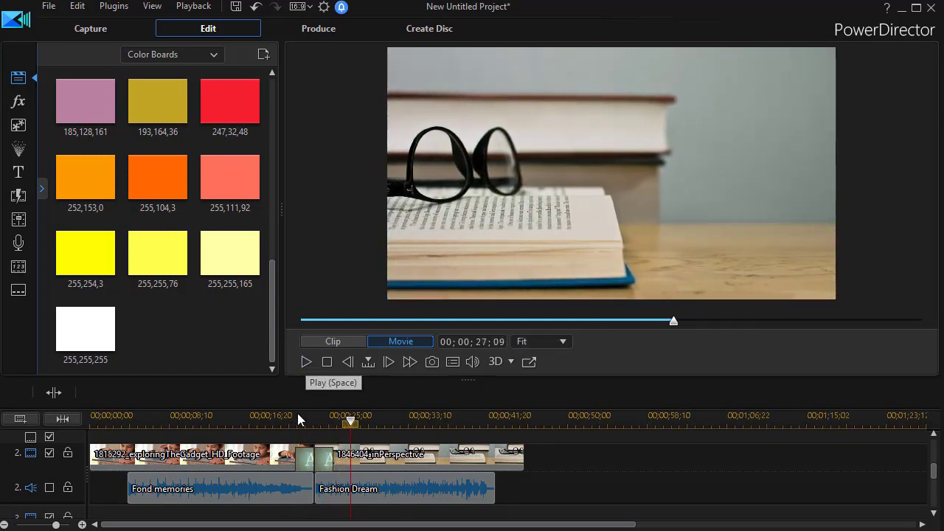
{"action": "left_click", "coordinate": [49, 488]}
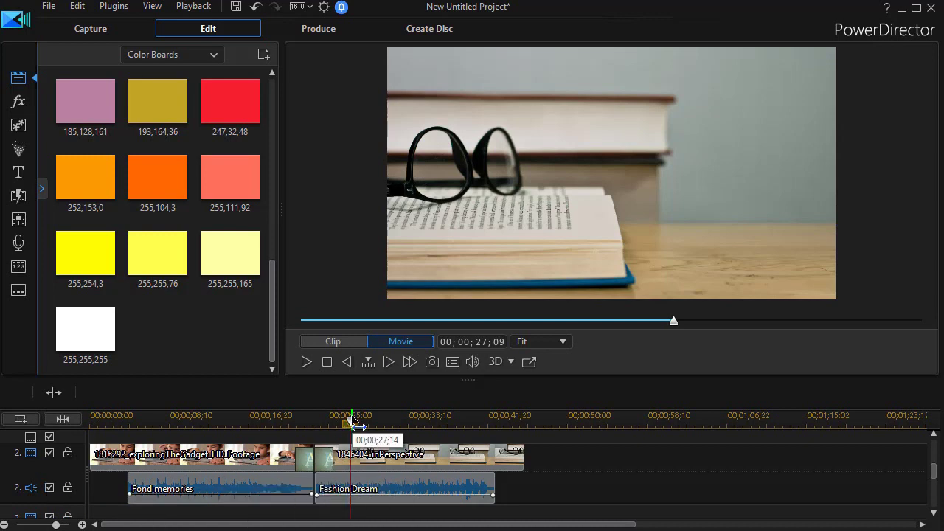
Play the fade through white with music from about 19 seconds, then reopen the transitions.
{"action": "left_click_drag", "start_coordinate": [352, 425], "coordinate": [276, 436]}
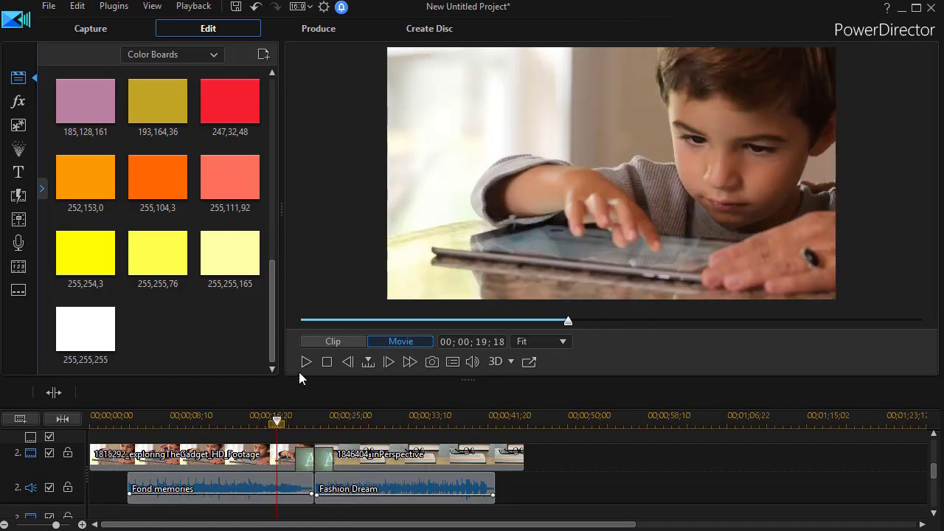
{"action": "left_click", "coordinate": [303, 362]}
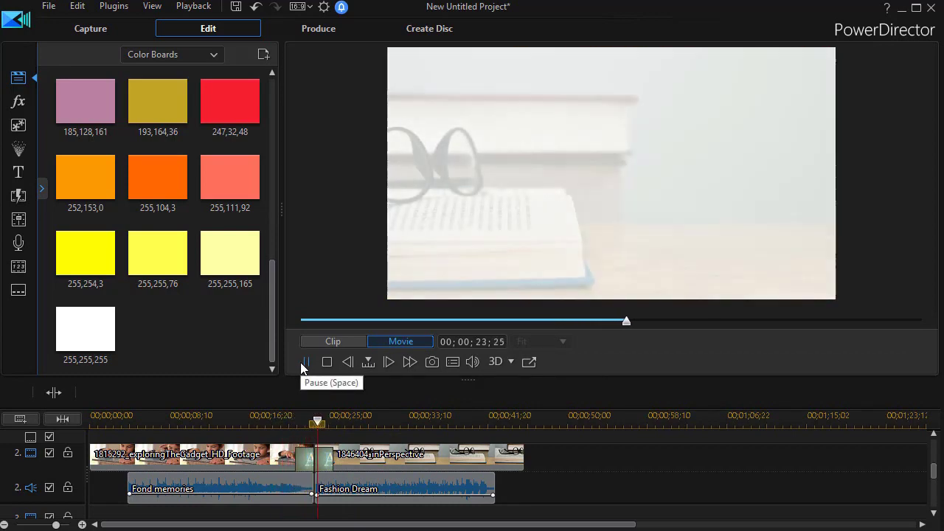
{"action": "left_click", "coordinate": [306, 363]}
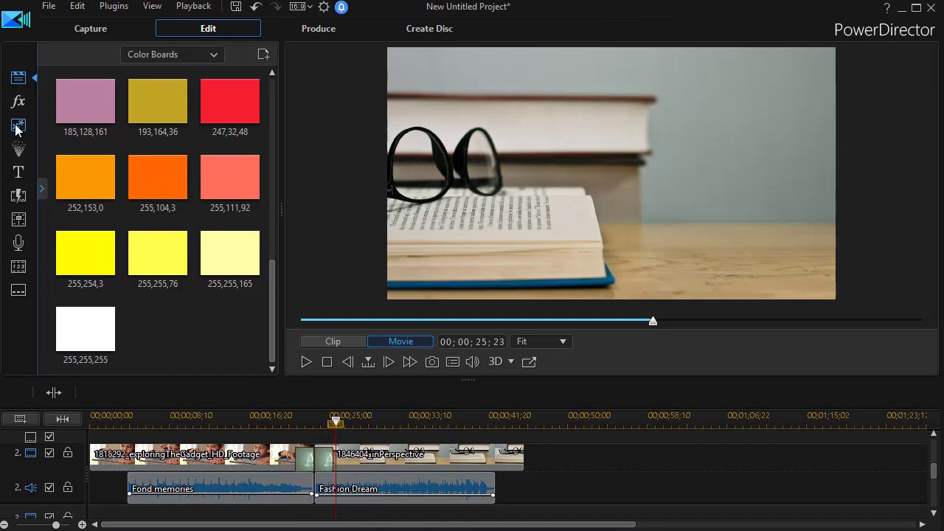
{"action": "left_click", "coordinate": [18, 195]}
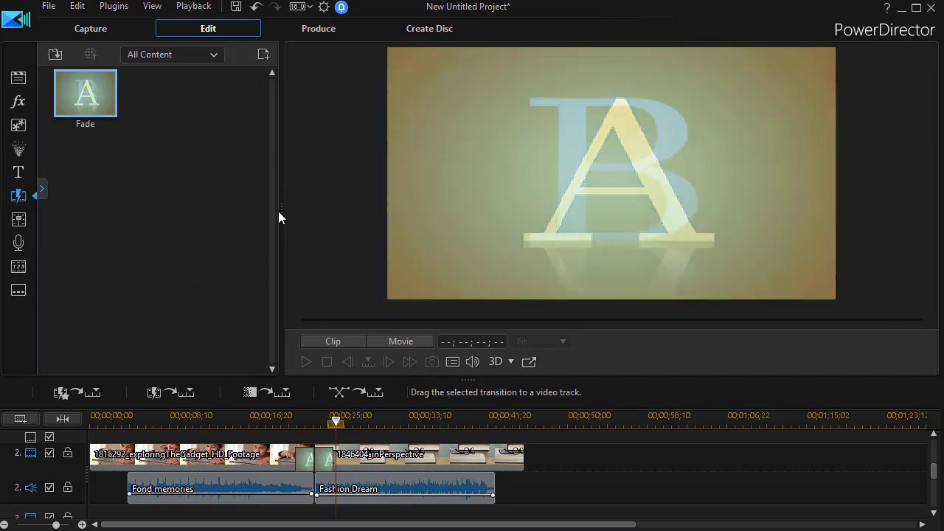
Widen the library, clear the 'fade' search, and filter to the Audio (for music) category.
{"action": "left_click_drag", "start_coordinate": [282, 212], "coordinate": [450, 208]}
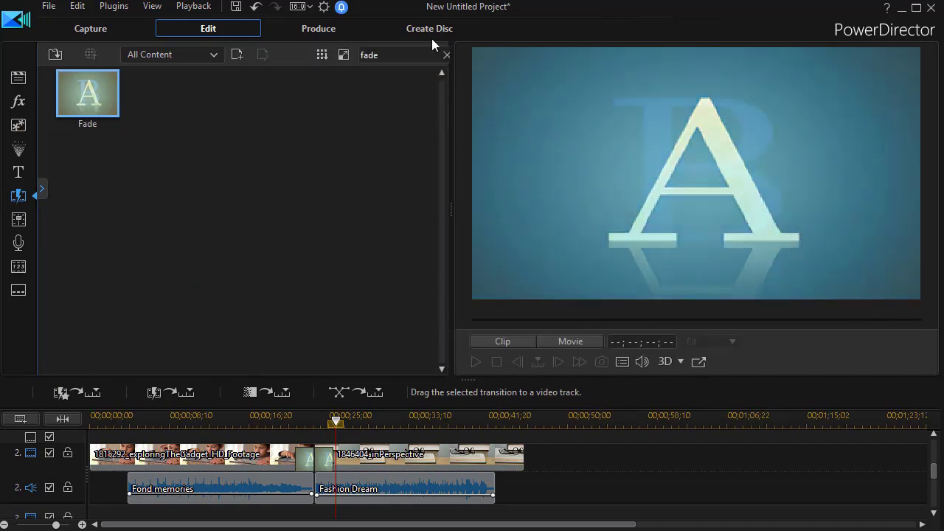
{"action": "left_click", "coordinate": [446, 54]}
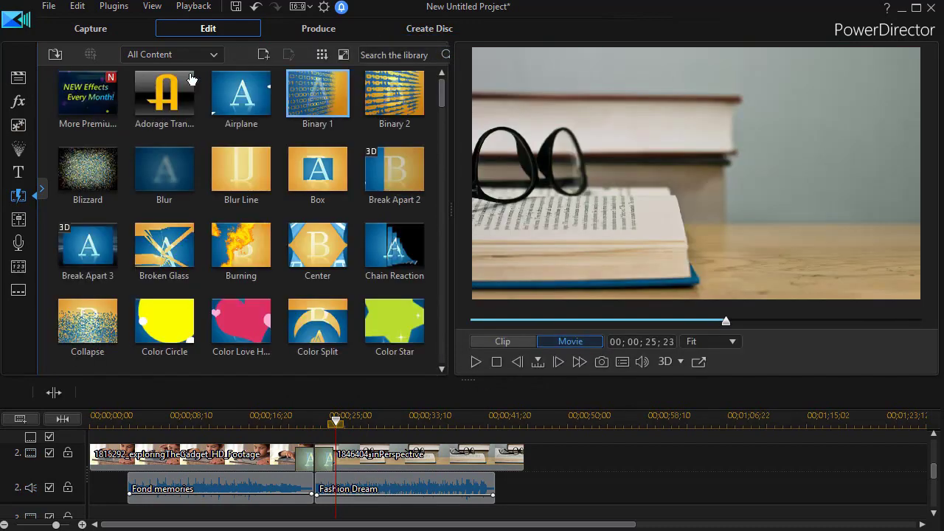
{"action": "left_click", "coordinate": [216, 55]}
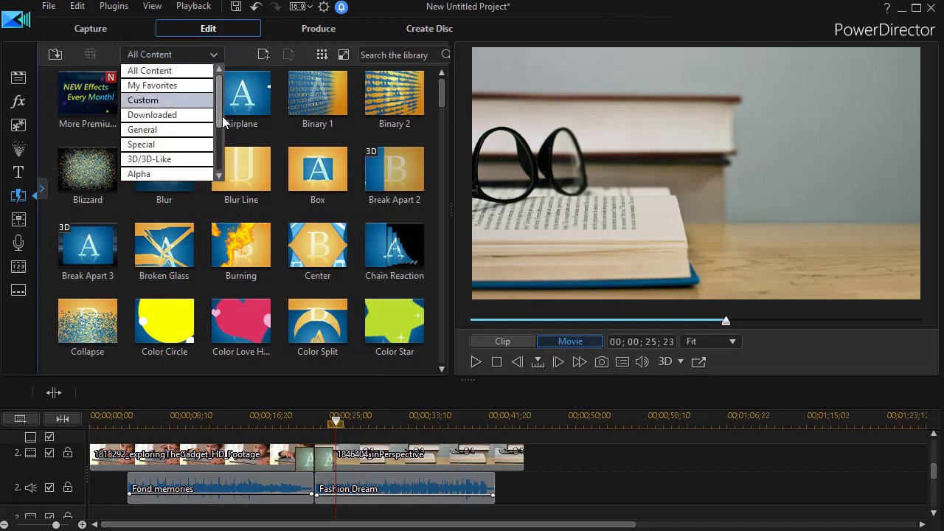
{"action": "left_click_drag", "start_coordinate": [218, 99], "coordinate": [219, 164]}
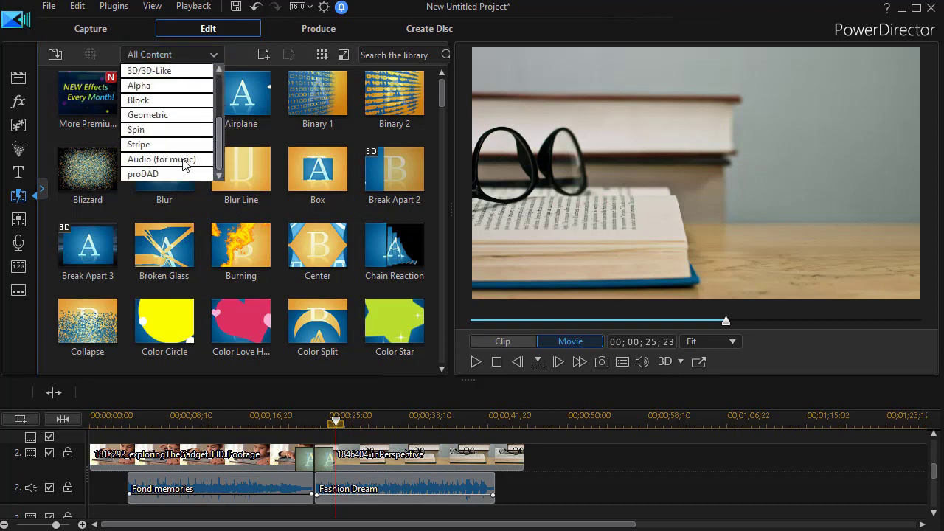
{"action": "left_click", "coordinate": [140, 160]}
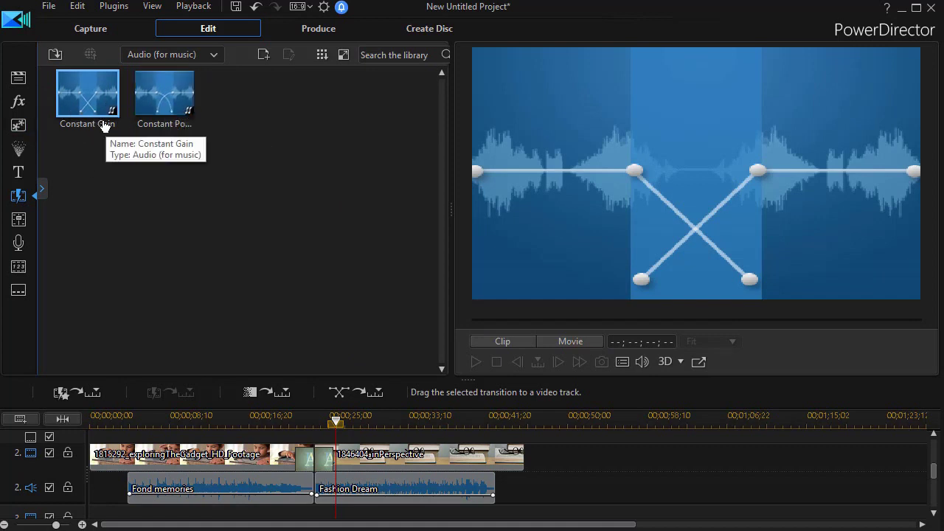
Place Constant Gain on the end of Fond memories and the start of Fashion Dream.
{"action": "left_click_drag", "start_coordinate": [88, 100], "coordinate": [224, 397]}
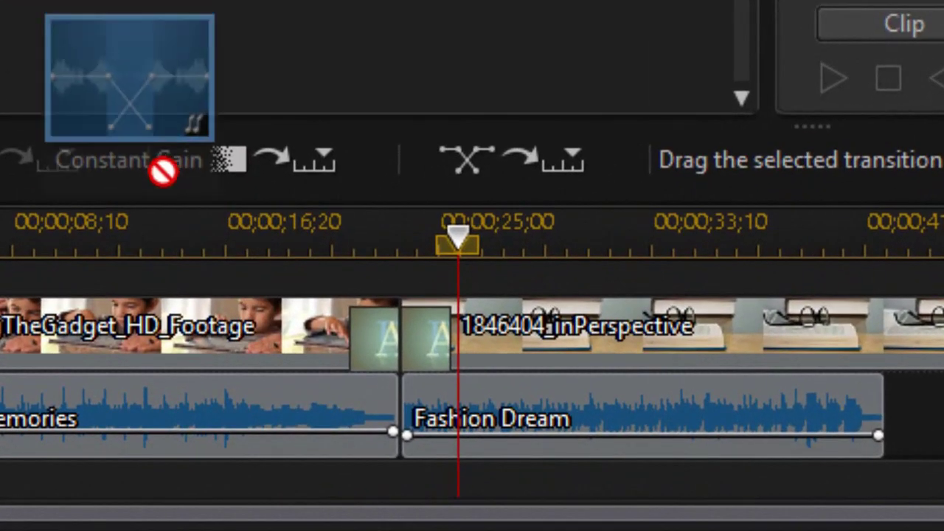
{"action": "left_click_drag", "start_coordinate": [163, 171], "coordinate": [342, 427]}
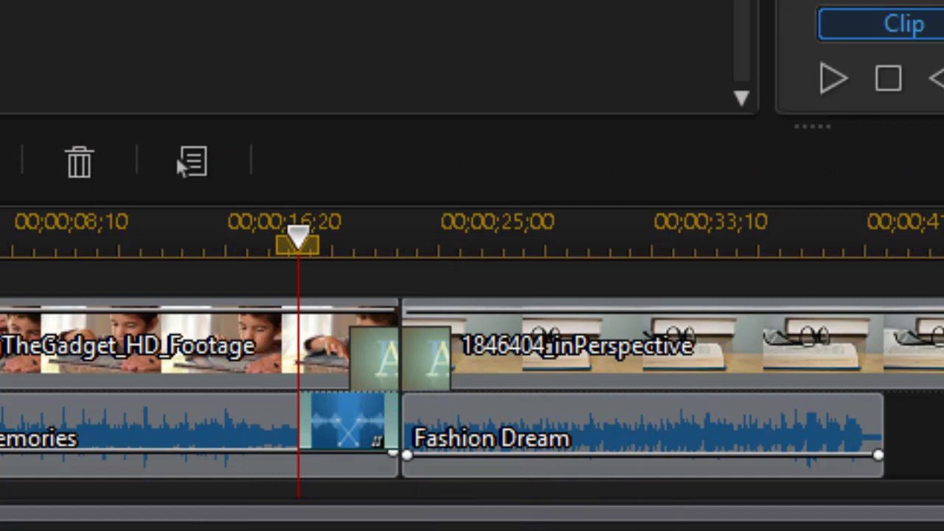
{"action": "left_click_drag", "start_coordinate": [178, 159], "coordinate": [441, 483]}
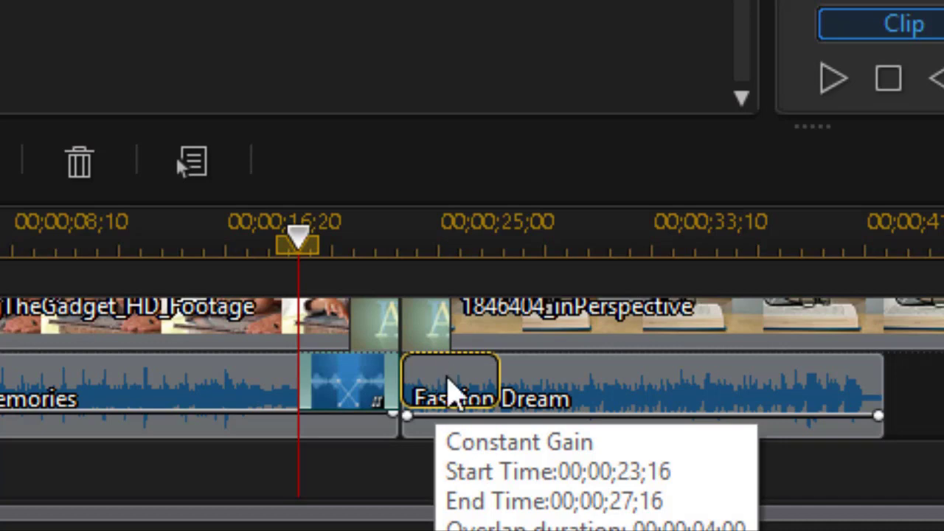
Select the Fashion Dream fade, move to about 17 seconds, and enlarge the preview.
{"action": "left_click", "coordinate": [461, 392]}
{"action": "left_click_drag", "start_coordinate": [401, 244], "coordinate": [253, 277]}
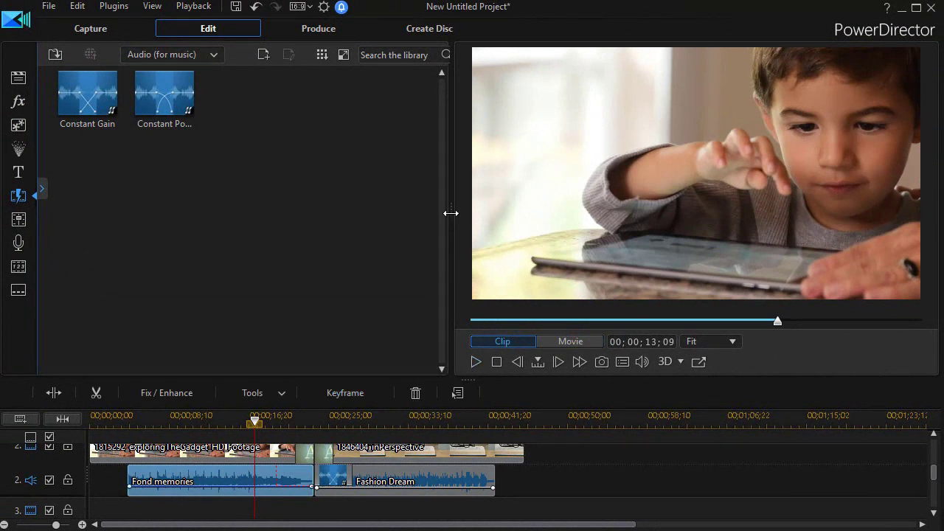
{"action": "left_click_drag", "start_coordinate": [450, 213], "coordinate": [160, 217]}
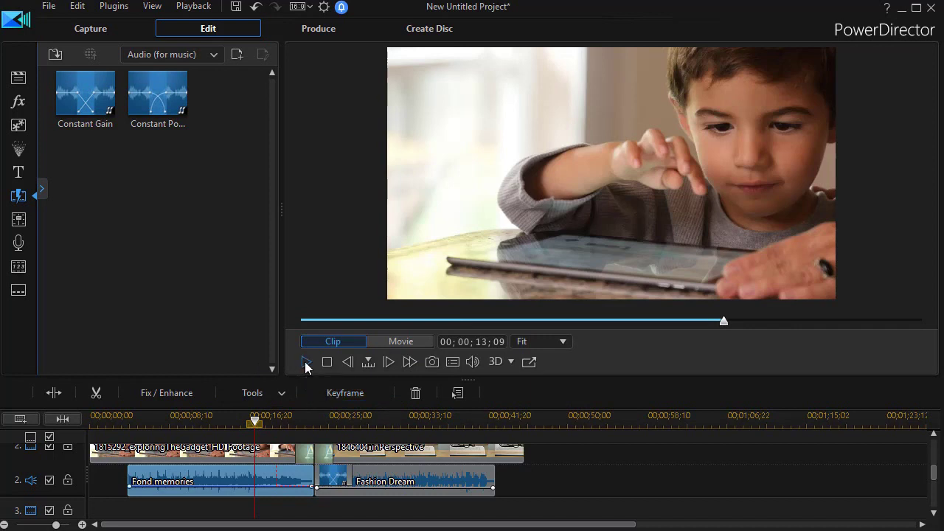
Play back through the Constant Gain music crossfade and pause at 00;00;28;03 on the glasses-and-books shot.
{"action": "left_click", "coordinate": [304, 362]}
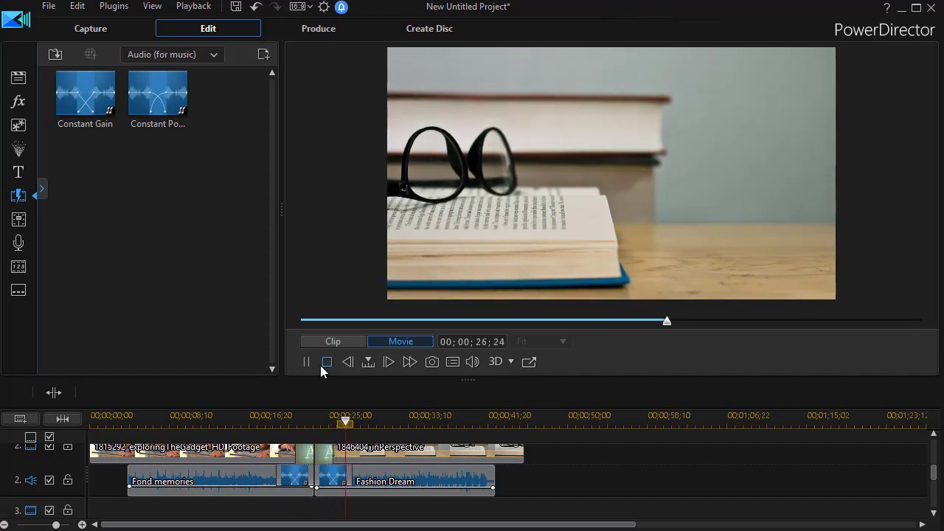
{"action": "left_click", "coordinate": [306, 364]}
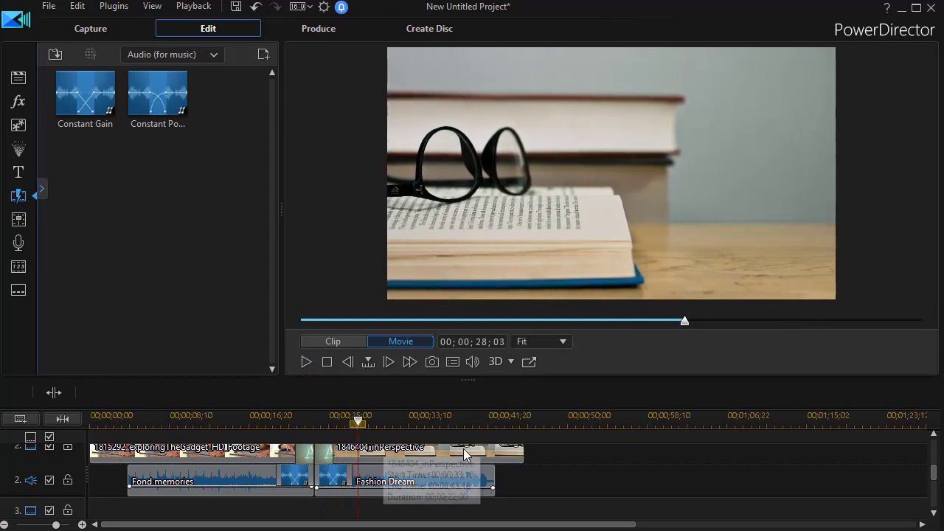